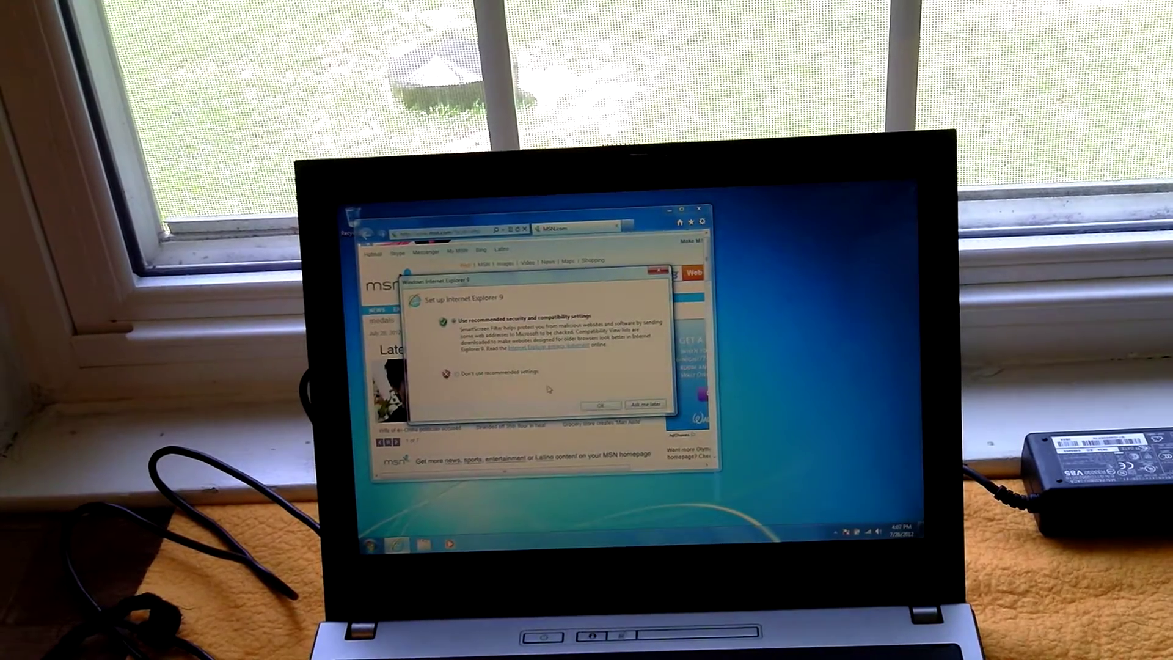
Dismiss IE9's first-run prompt, maximize the window and close the welcome tab to show MSN.
{"action": "left_click", "coordinate": [598, 407]}
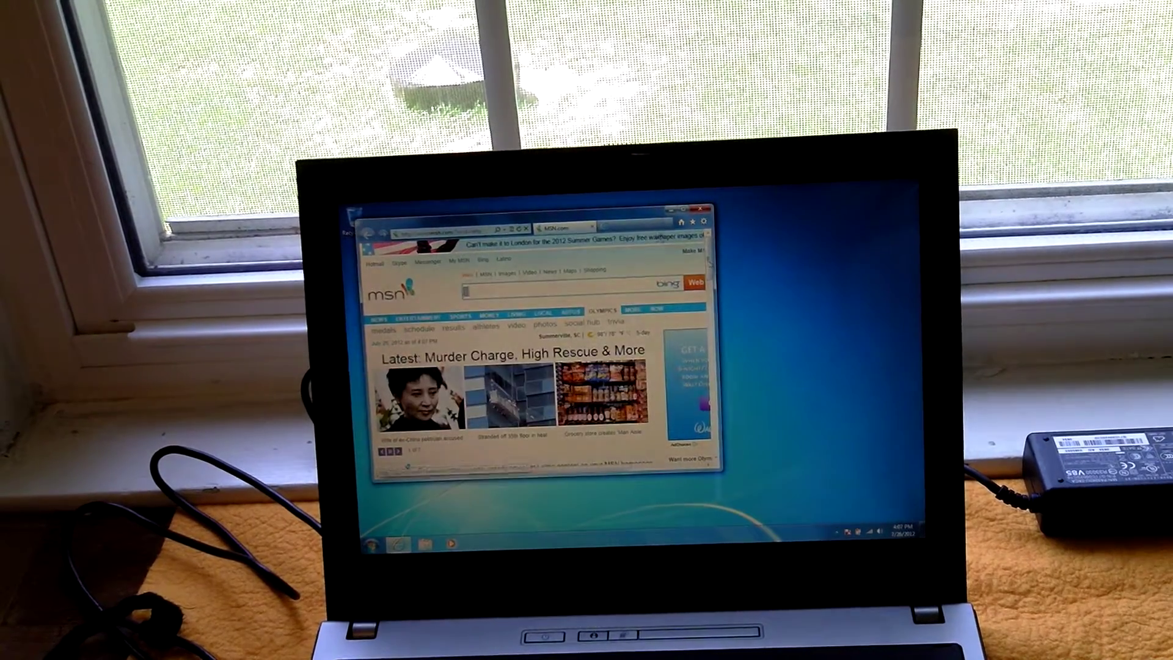
{"action": "left_click", "coordinate": [685, 210]}
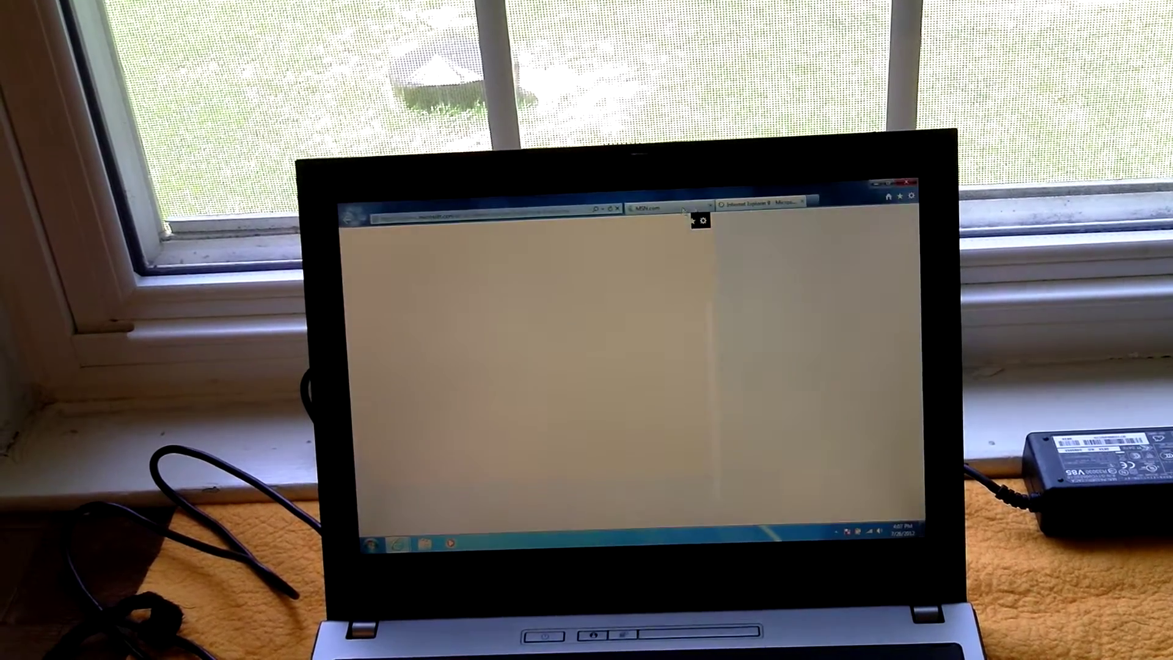
{"action": "left_click", "coordinate": [805, 207]}
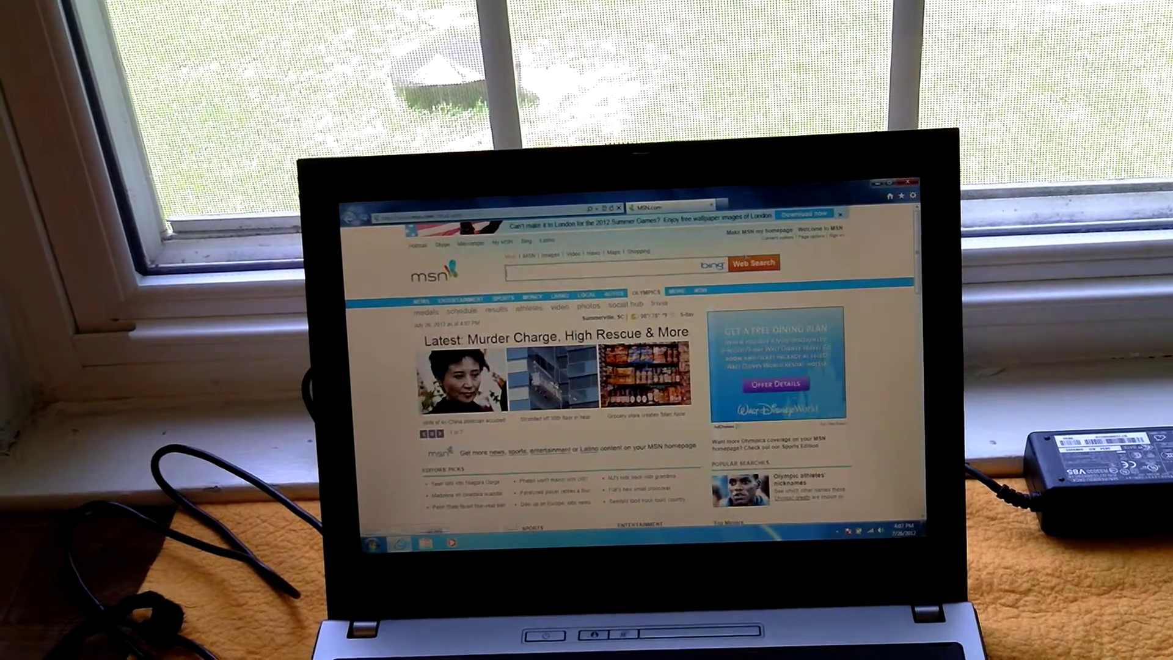
{"action": "type", "text": "goog"}
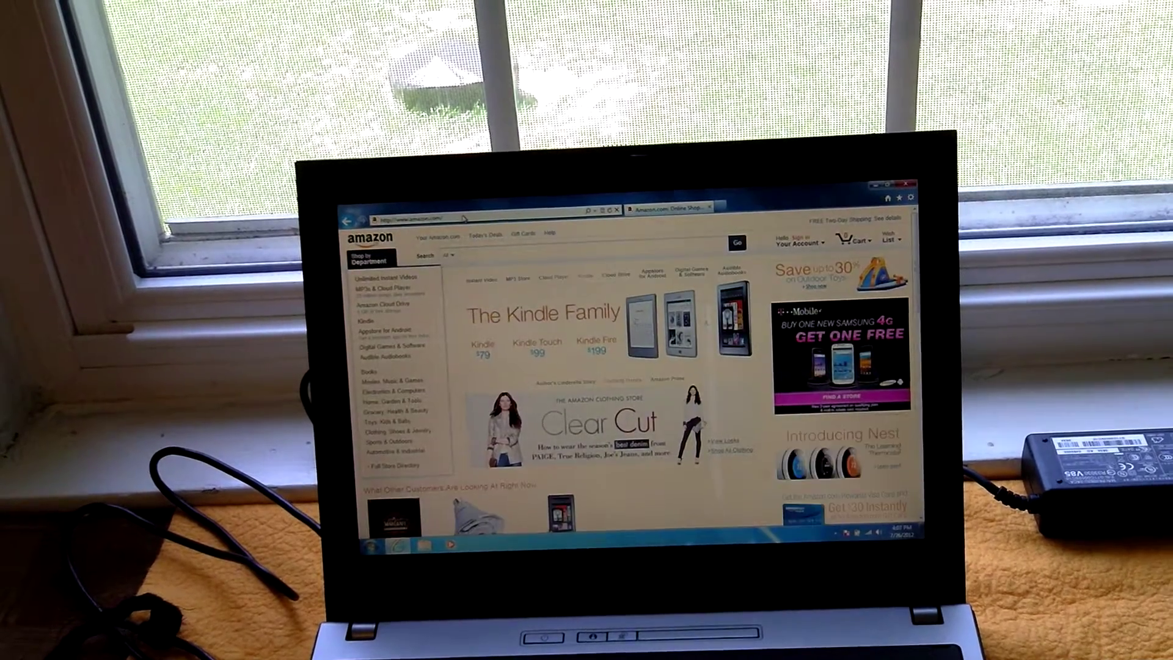
Load ebay.com from the address bar, then close Internet Explorer.
{"action": "left_click", "coordinate": [462, 218]}
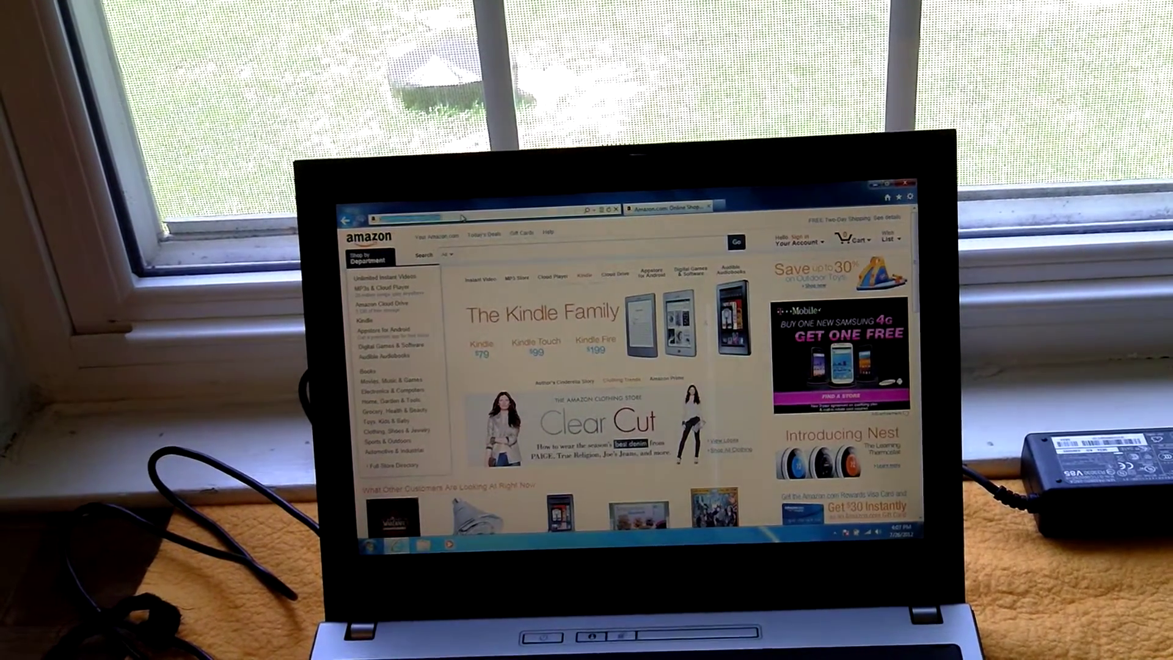
{"action": "type", "text": "eb"}
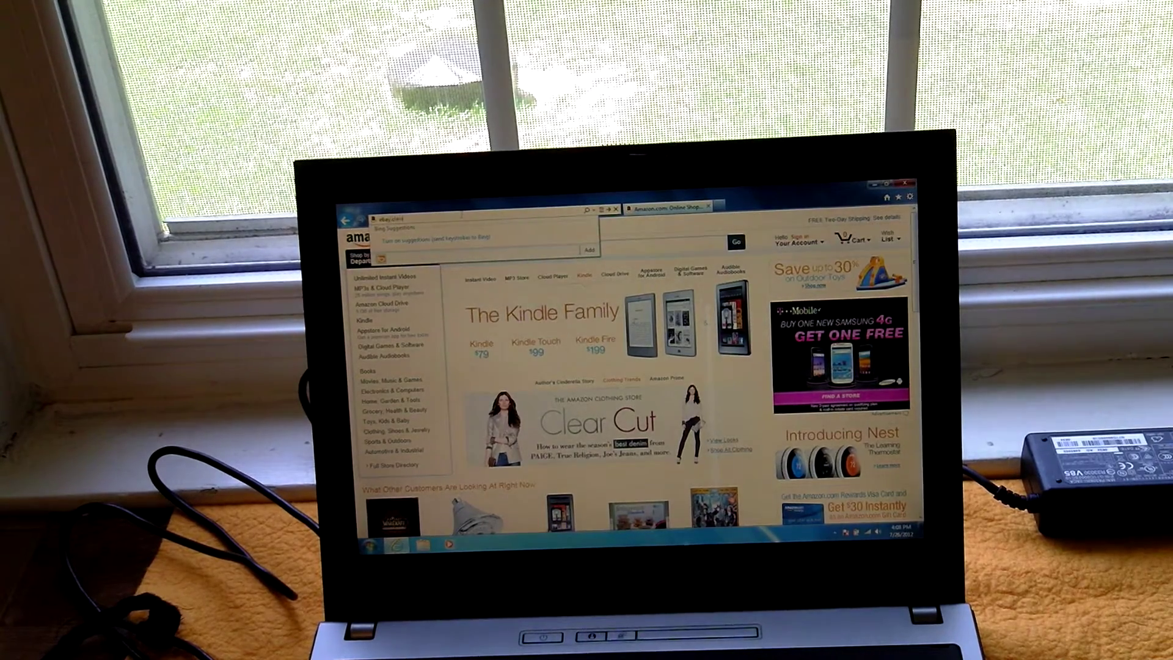
{"action": "type", "text": "ay.com"}
{"action": "key", "text": "Return"}
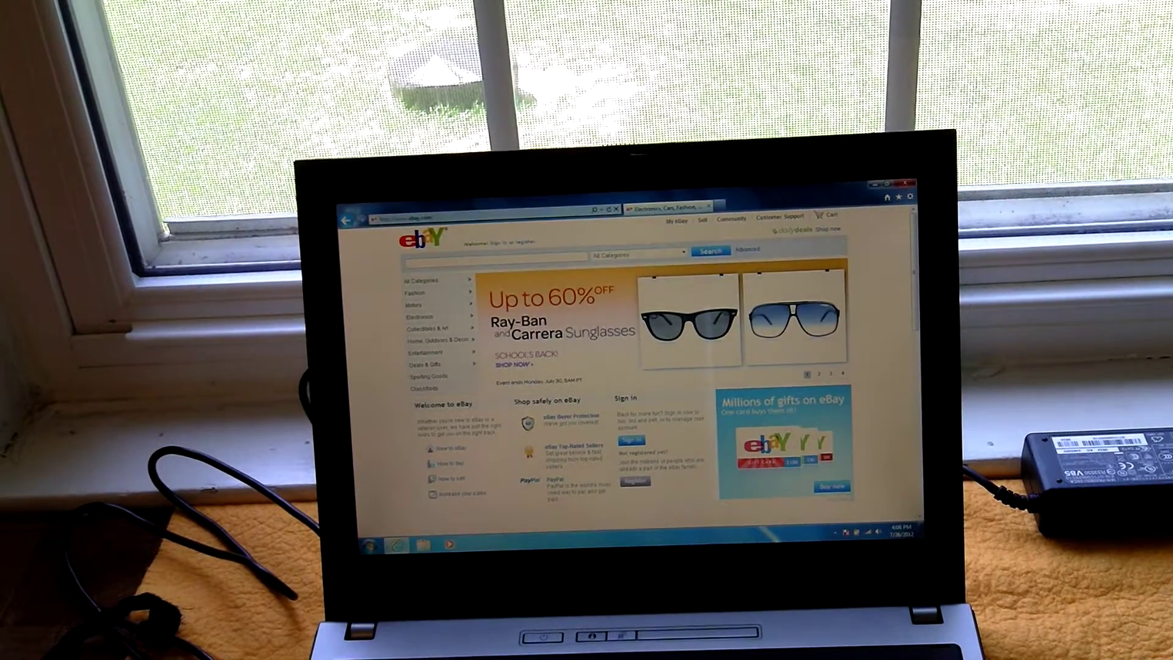
{"action": "key", "text": "ctrl+w"}
{"action": "key", "text": "ctrl+w"}
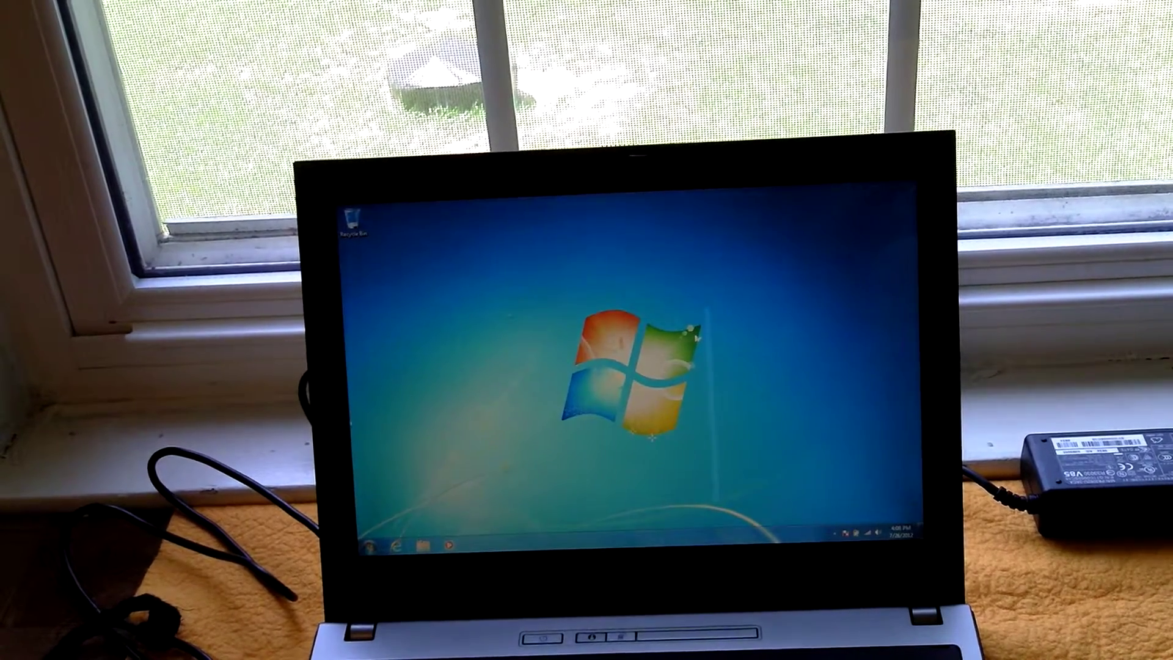
Review Computer Properties (Windows 7 Enterprise SP1, 32-bit), close it, and reopen Computer's Start-menu options.
{"action": "key", "text": "super"}
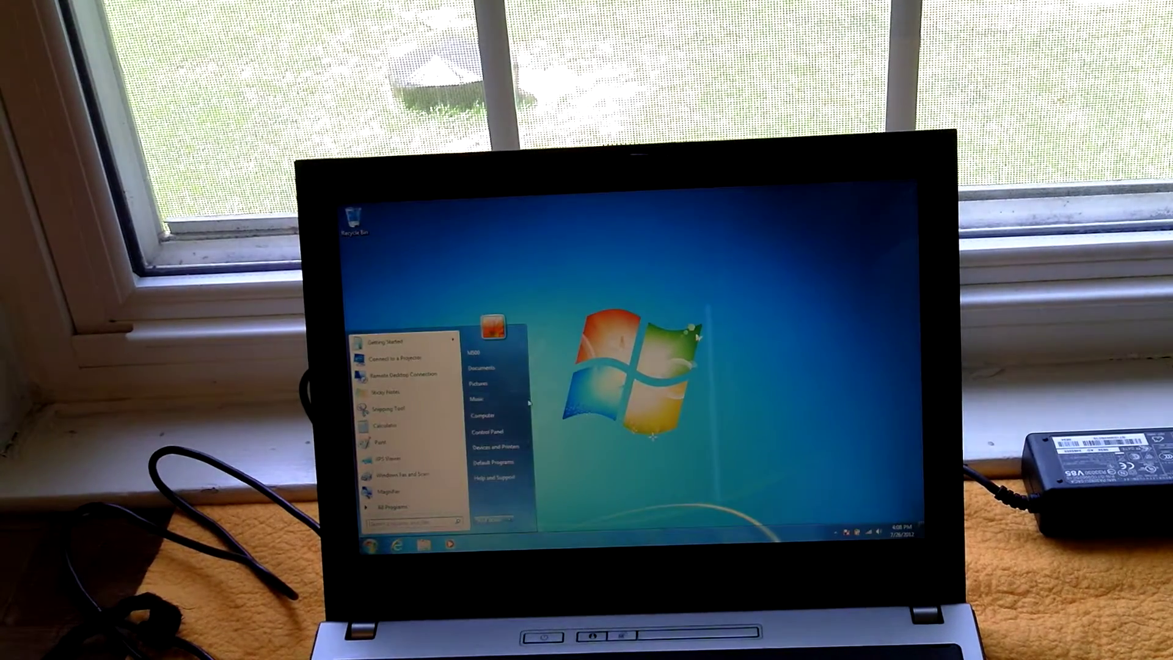
{"action": "right_click", "coordinate": [512, 415]}
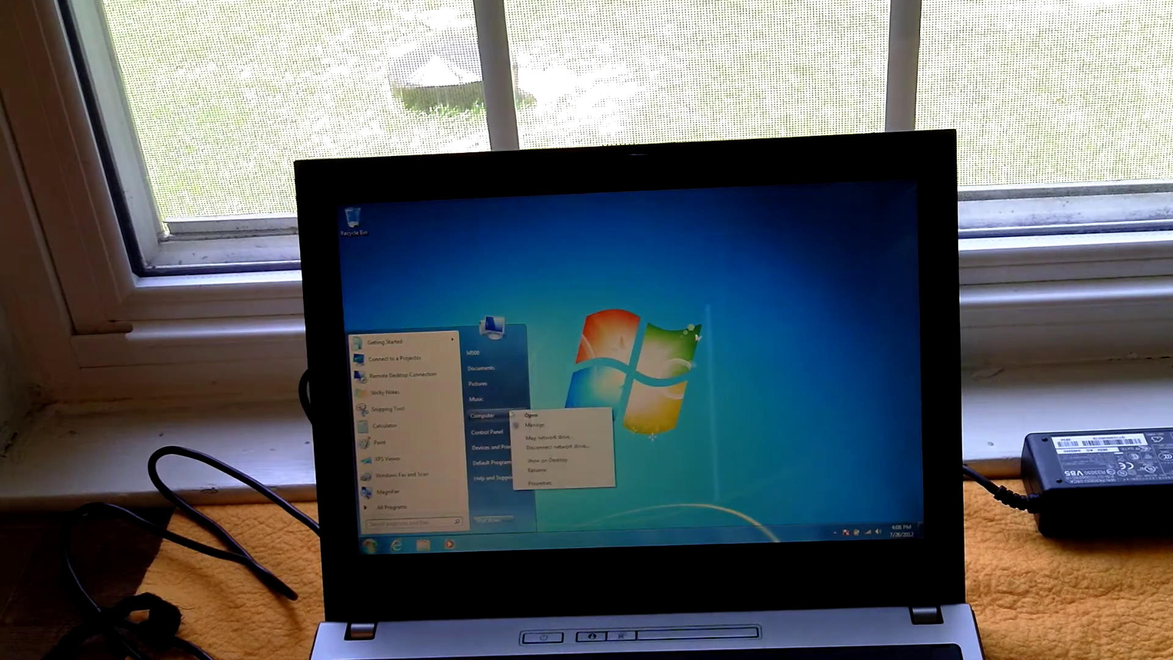
{"action": "left_click", "coordinate": [550, 483]}
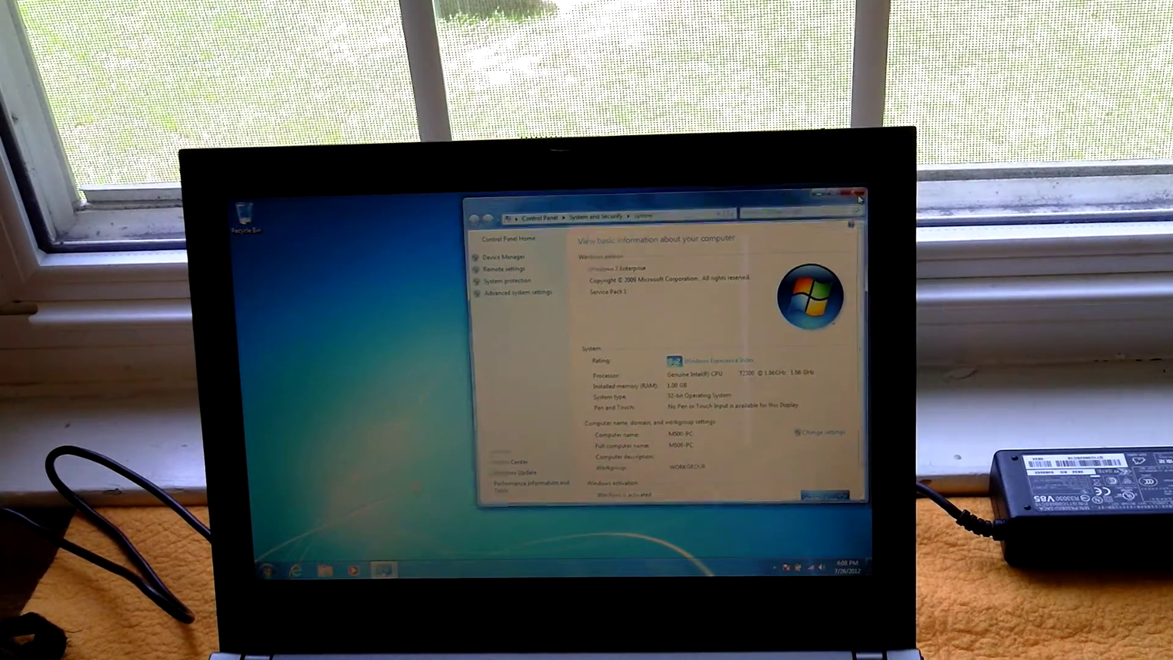
{"action": "key", "text": "alt+F4"}
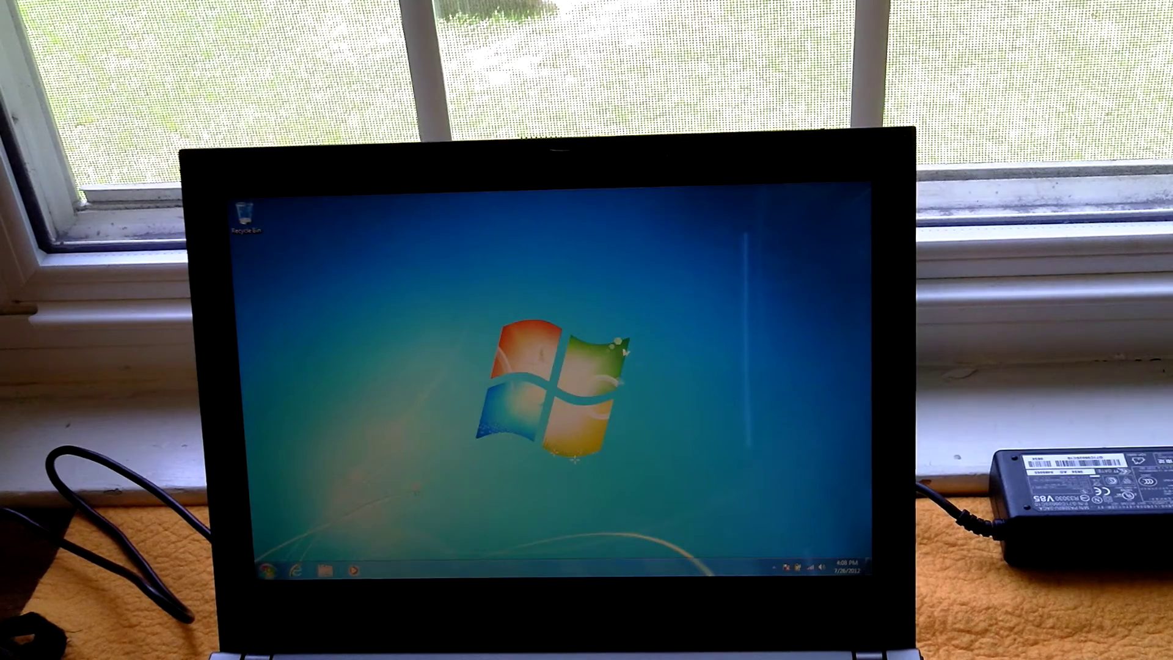
{"action": "key", "text": "super"}
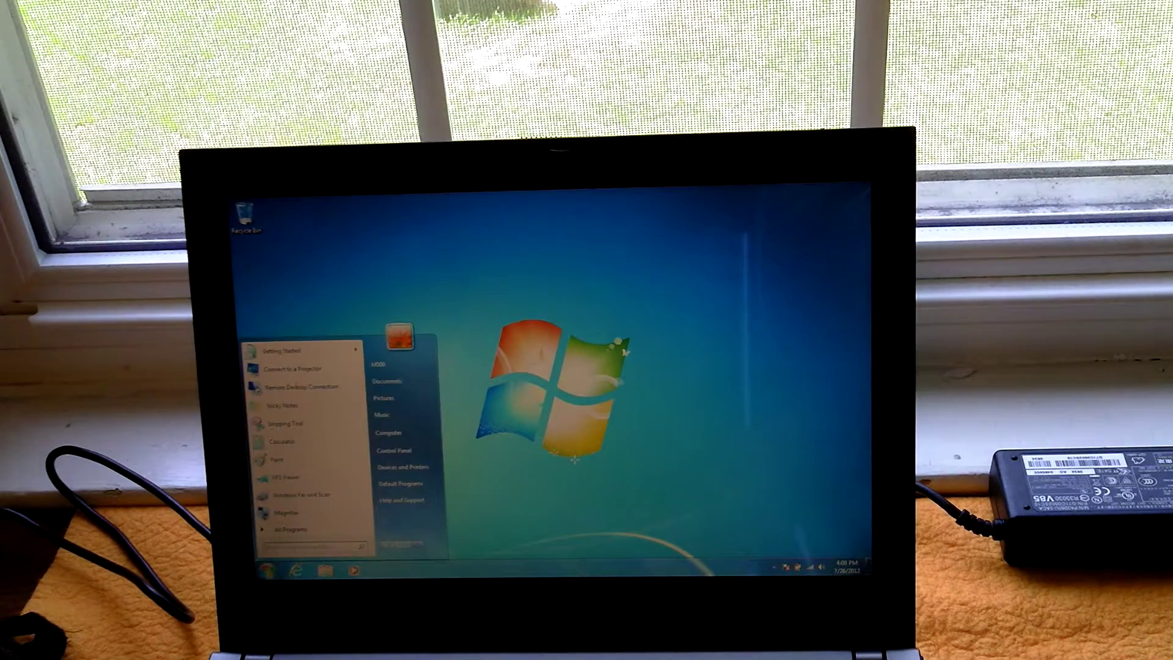
{"action": "right_click", "coordinate": [426, 436]}
Launch Computer Management via Manage and expand Display adapters and Disk drives in Device Manager.
{"action": "left_click", "coordinate": [449, 452]}
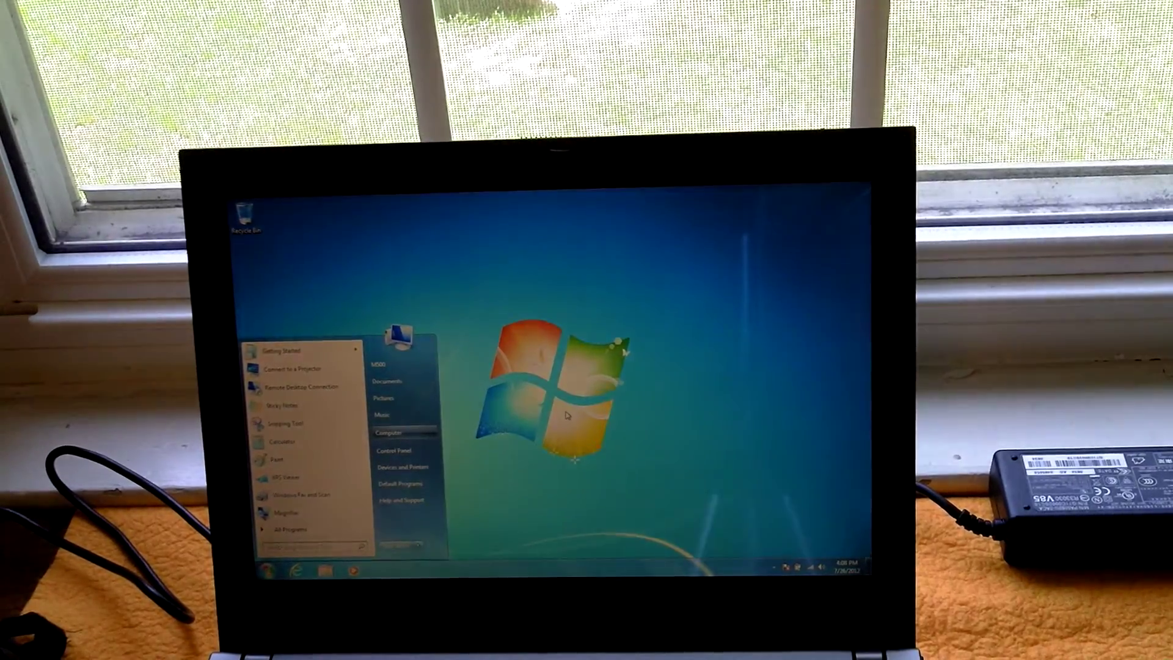
{"action": "key", "text": "Return"}
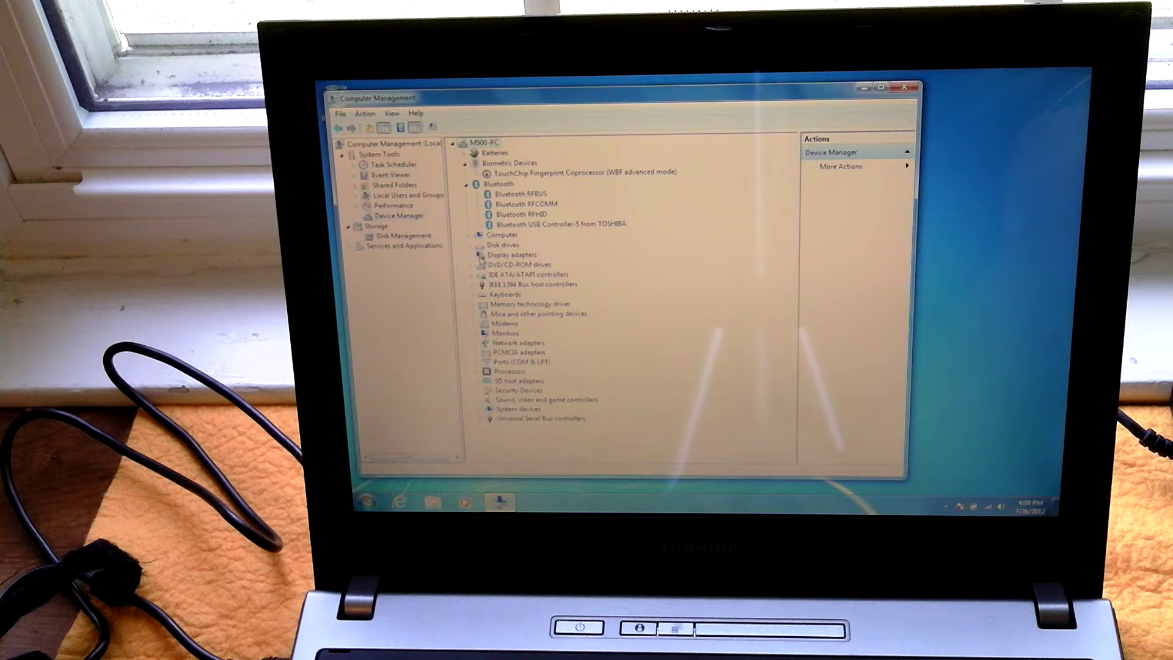
{"action": "left_click", "coordinate": [472, 255]}
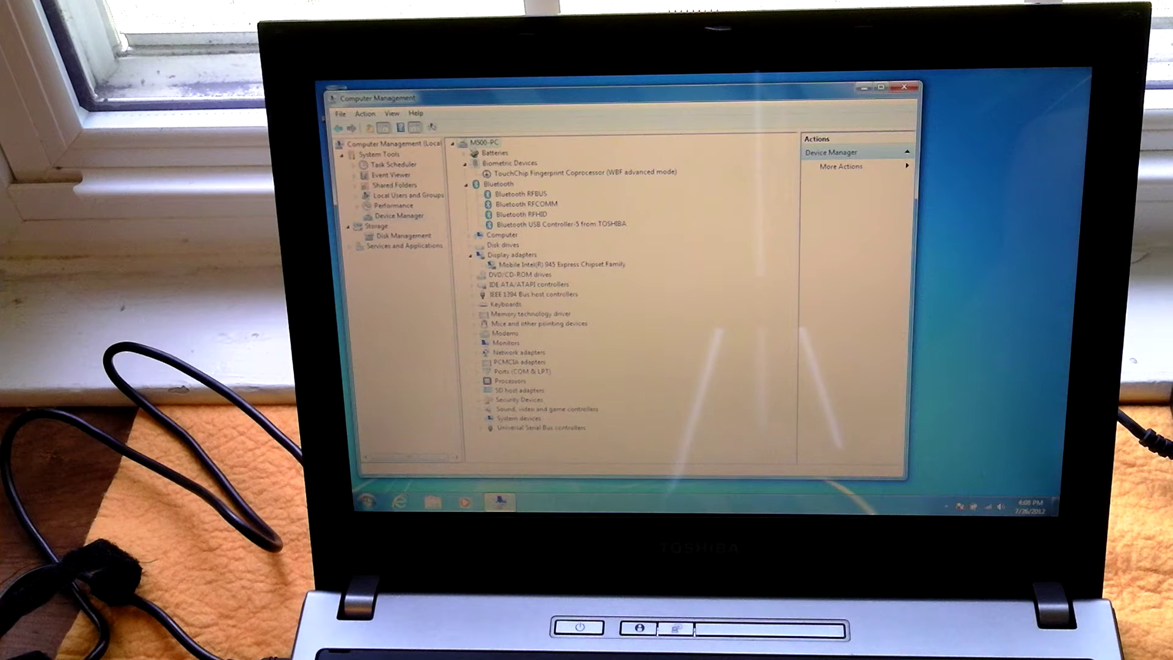
{"action": "left_click", "coordinate": [468, 245]}
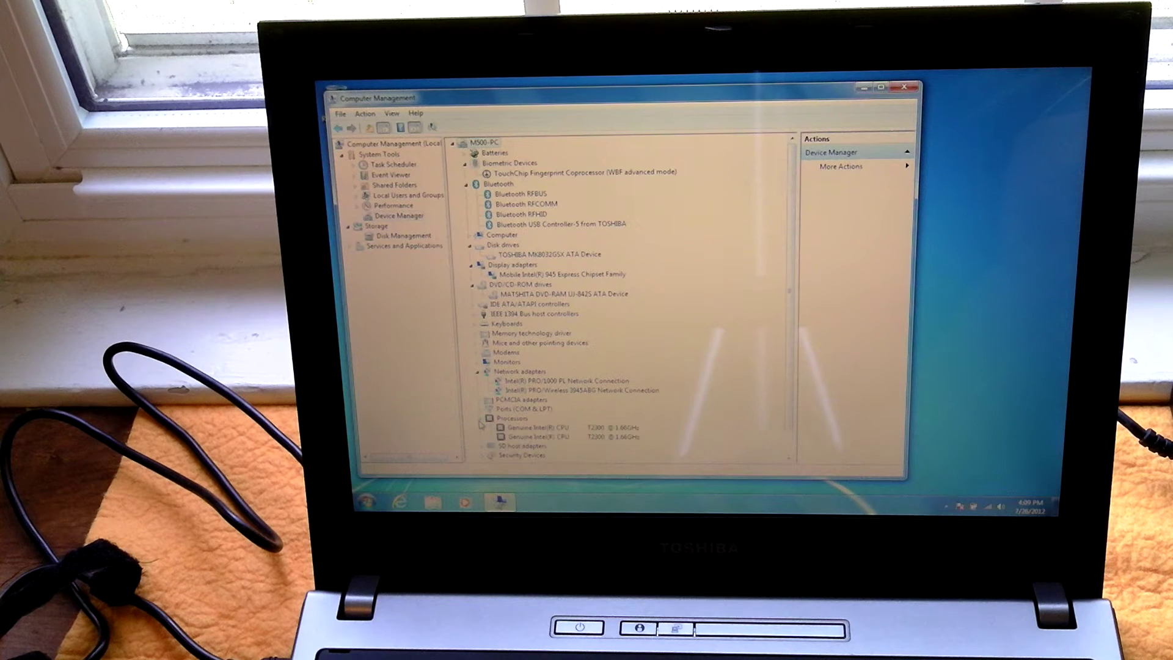
{"action": "scroll", "coordinate": [642, 348], "scroll_direction": "down", "scroll_amount": 1}
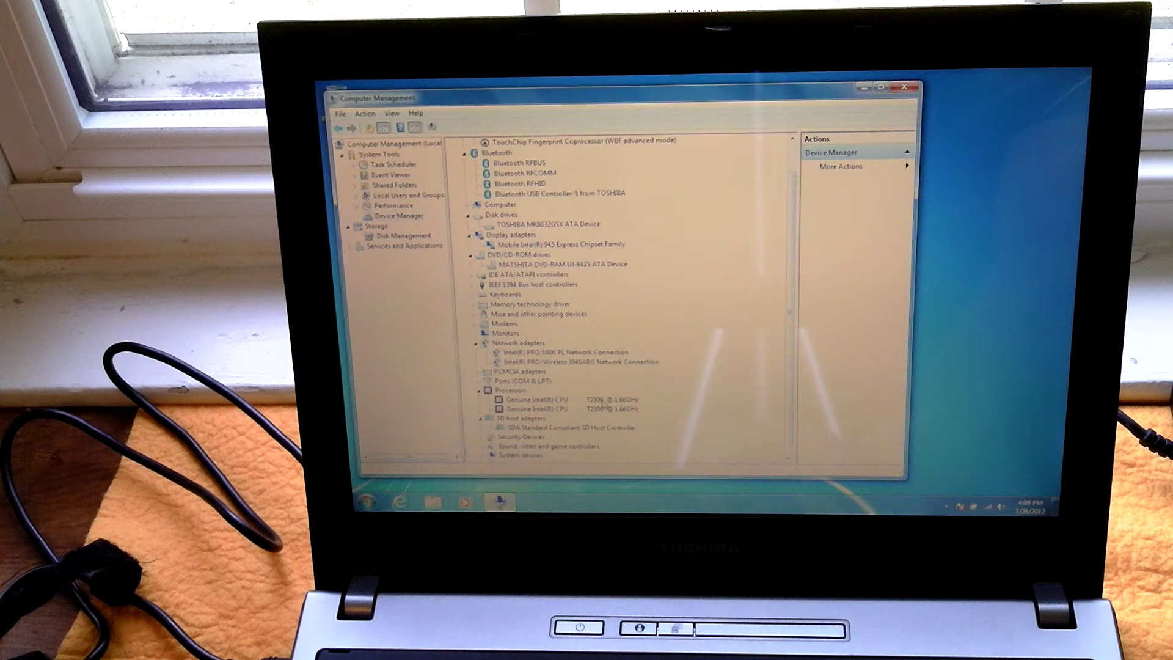
Close Computer Management, launch Word 2010 from Microsoft Office, then close Word to raise the save prompt.
{"action": "left_click", "coordinate": [911, 88]}
{"action": "left_click", "coordinate": [367, 503]}
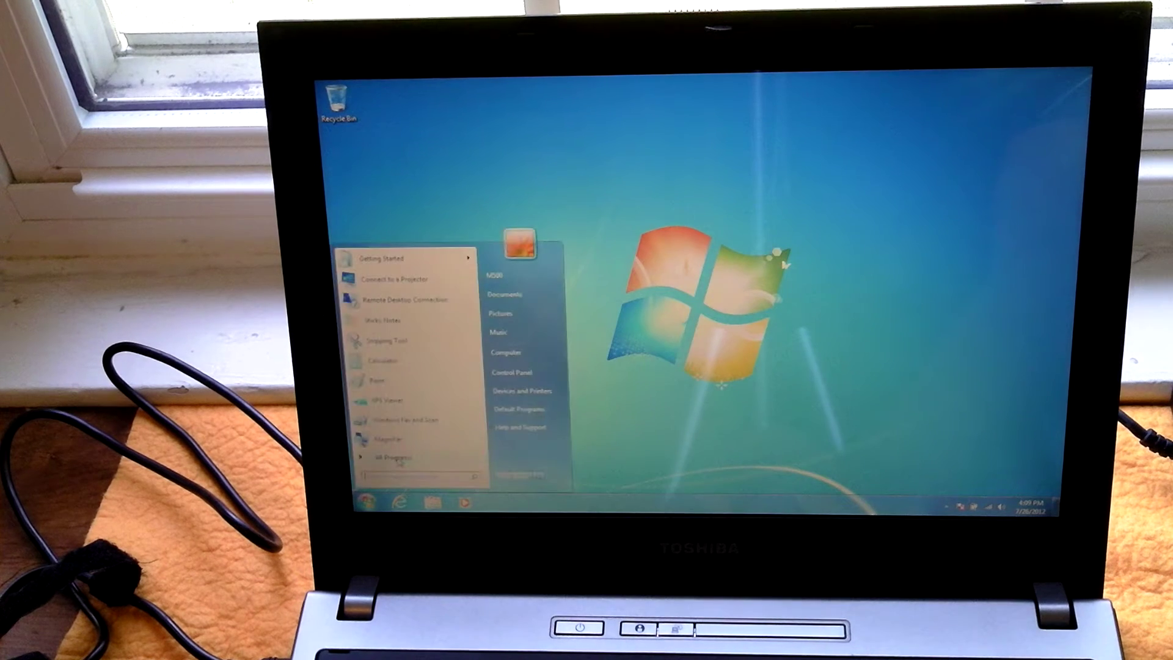
{"action": "left_click", "coordinate": [395, 457]}
{"action": "left_click", "coordinate": [380, 336]}
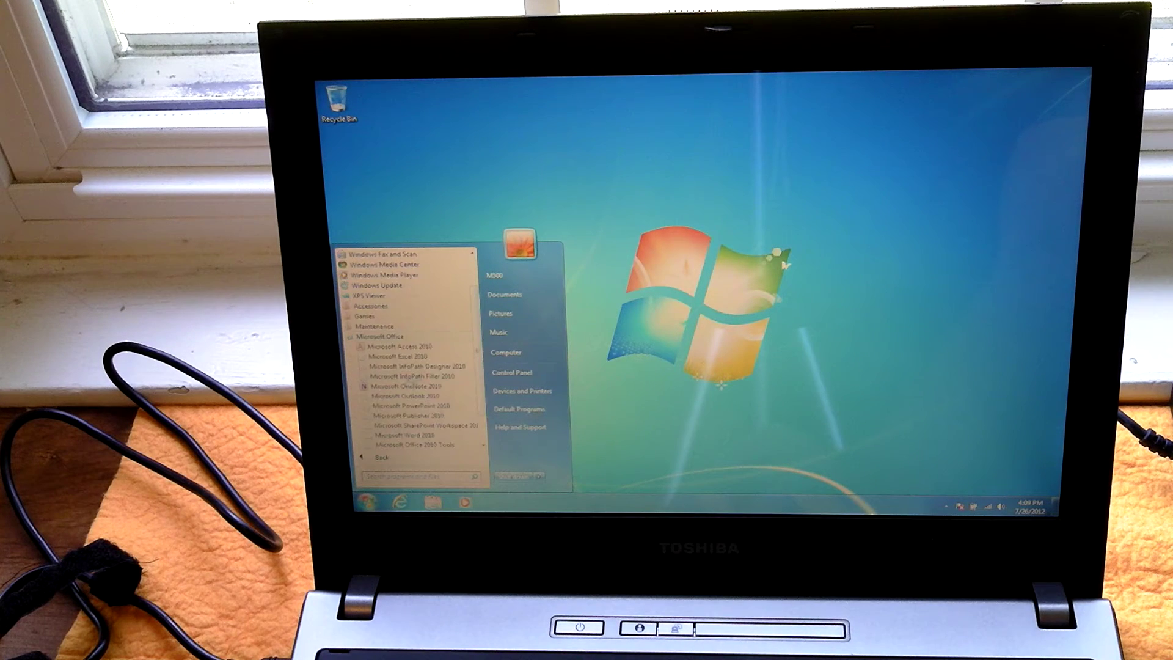
{"action": "left_click", "coordinate": [440, 431]}
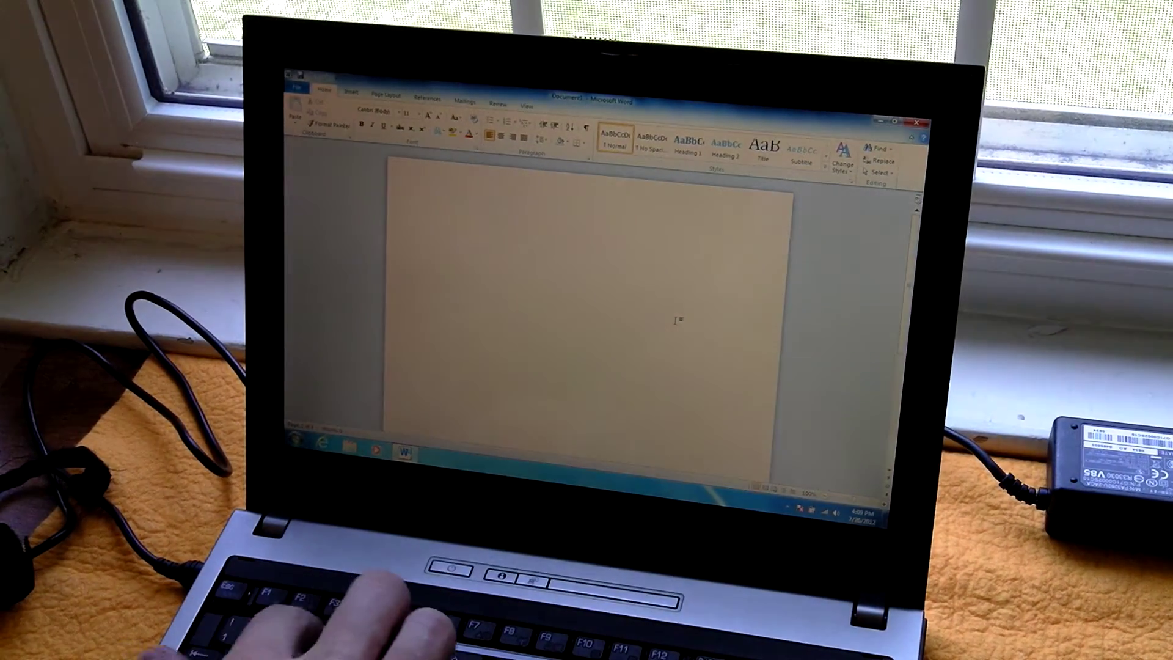
{"action": "type", "text": "12345678"}
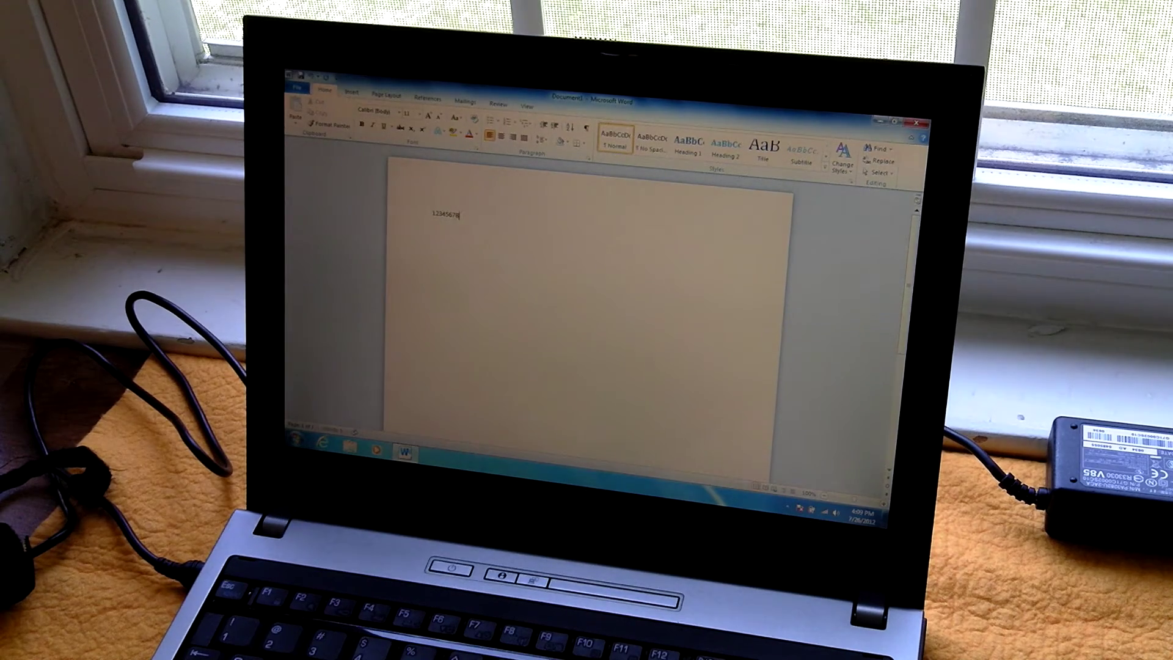
{"action": "type", "text": "90-="}
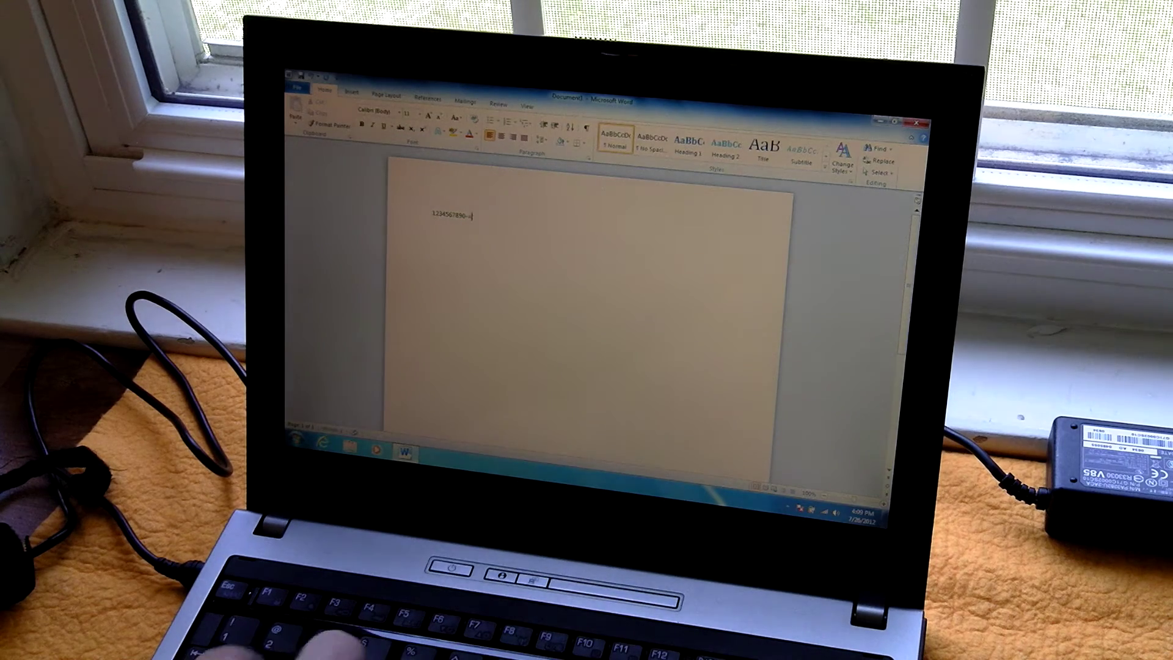
{"action": "type", "text": "qwertyu"}
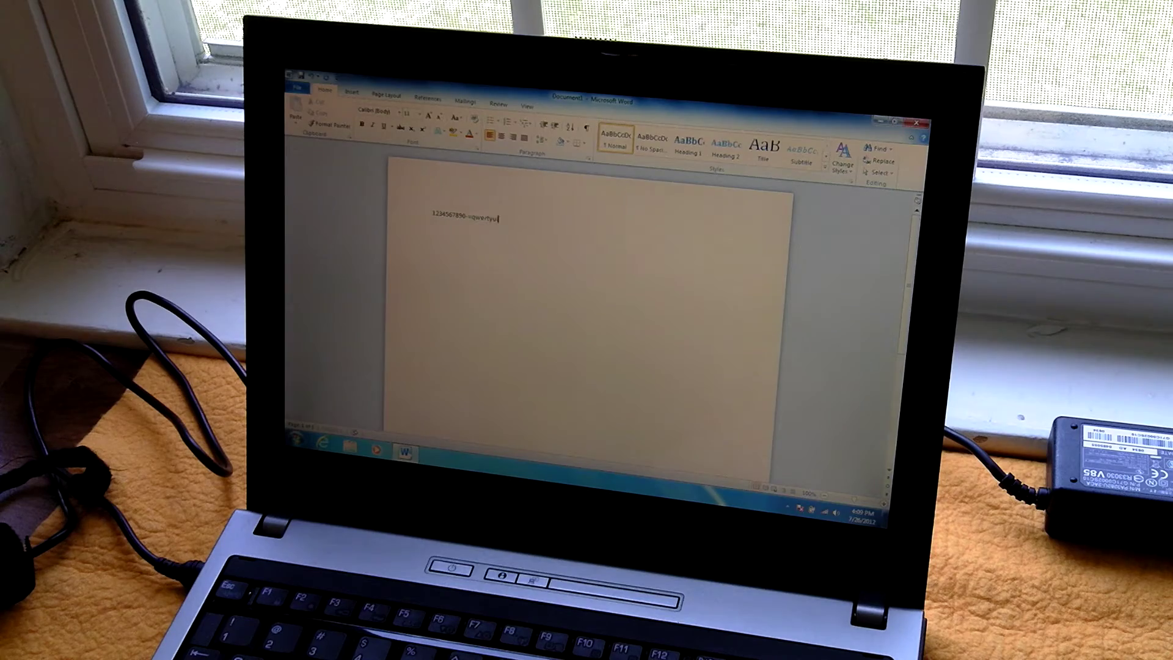
{"action": "type", "text": "iopasdfghjkl;'zxcvbnm,./"}
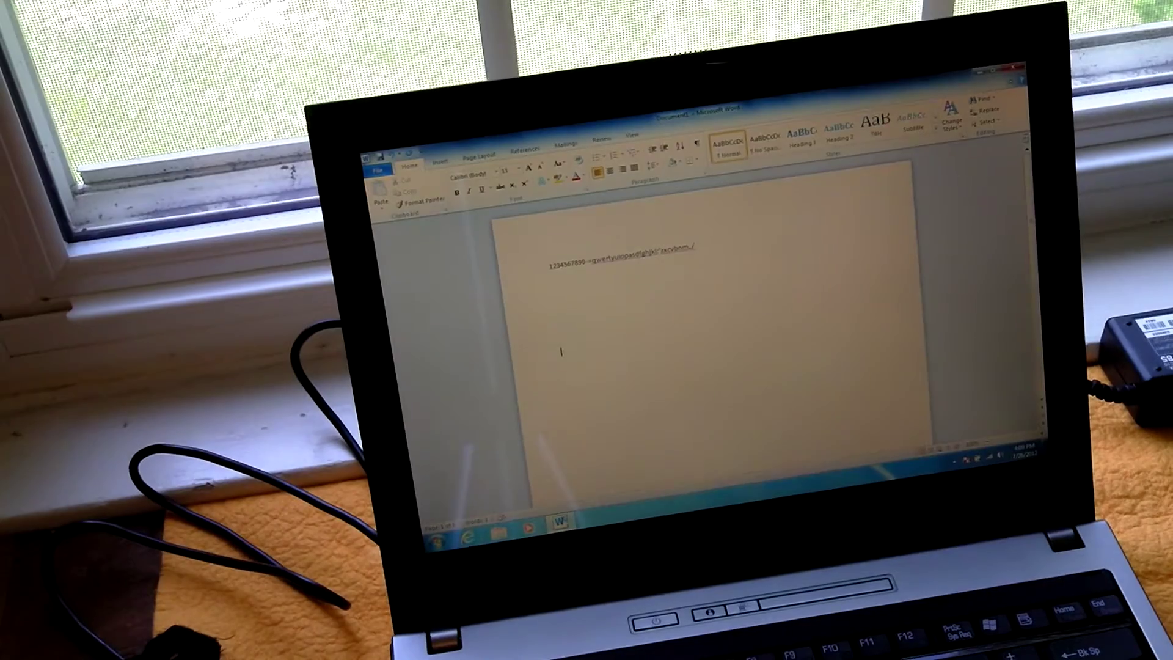
{"action": "key", "text": "alt+F4"}
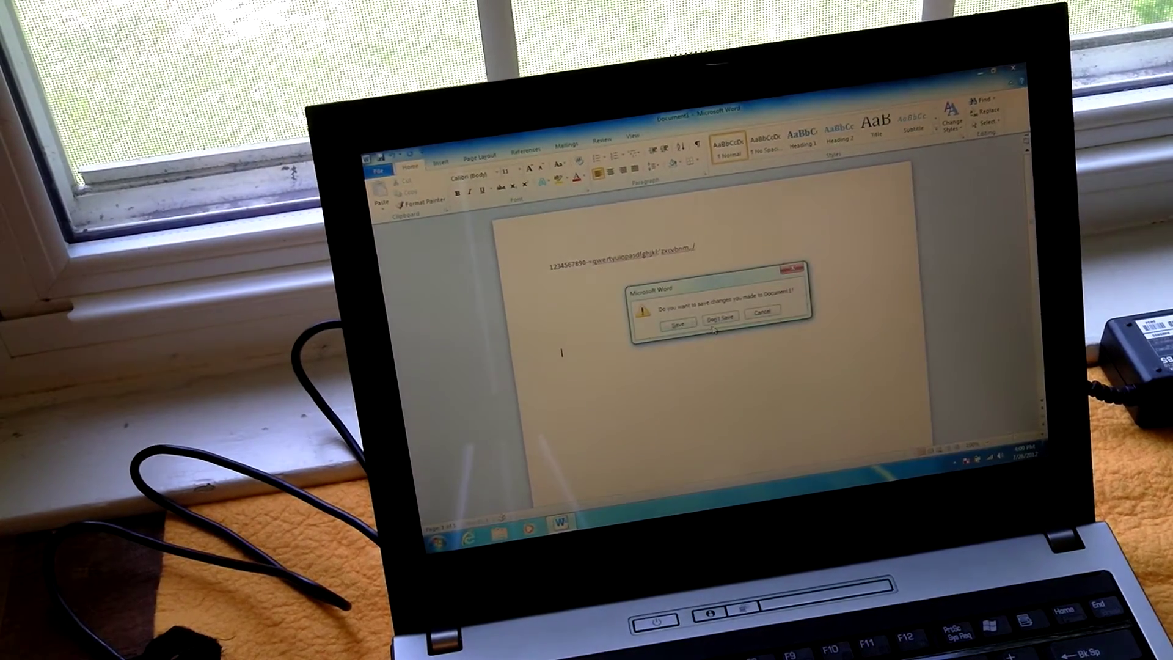
Choose Don't Save to discard the typed test line and close Word.
{"action": "left_click", "coordinate": [716, 323]}
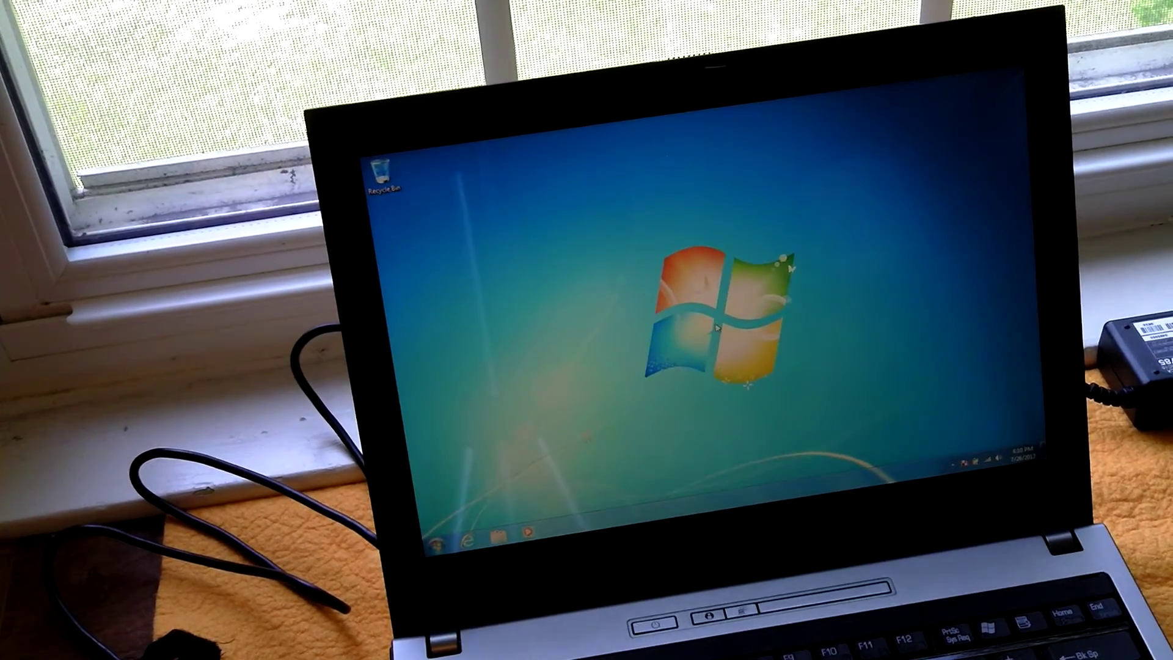